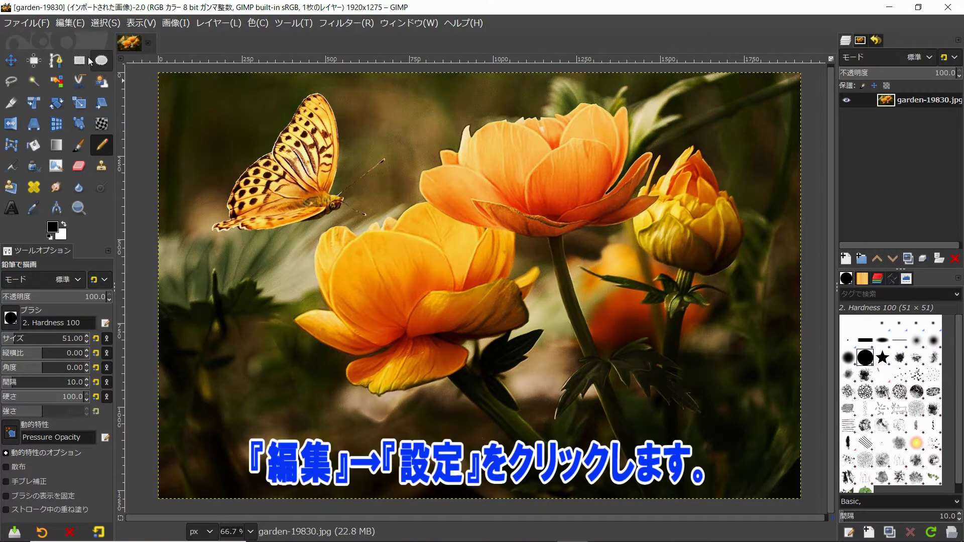
Open GIMP's Preferences (設定) from the Edit (編集) menu, landing on System Resources
left_click(68, 27)
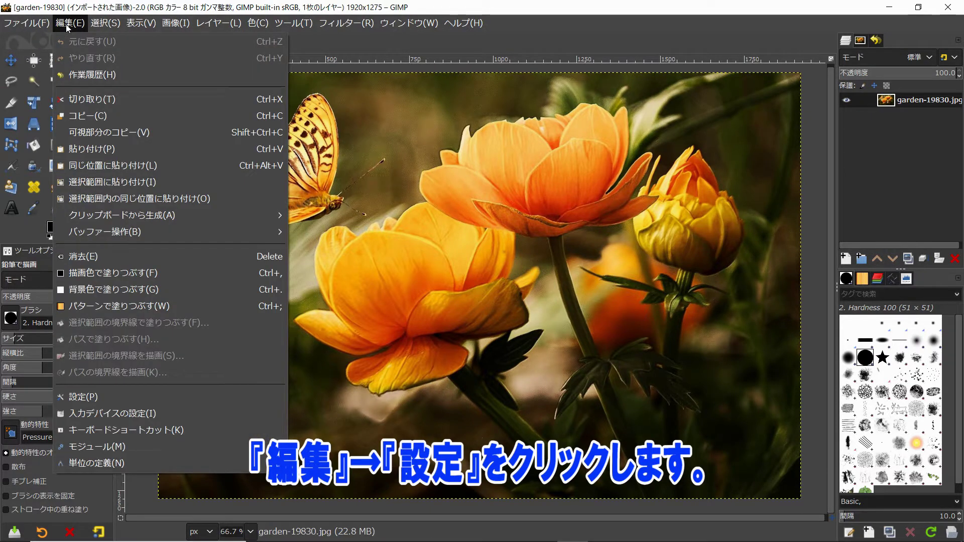
left_click(88, 396)
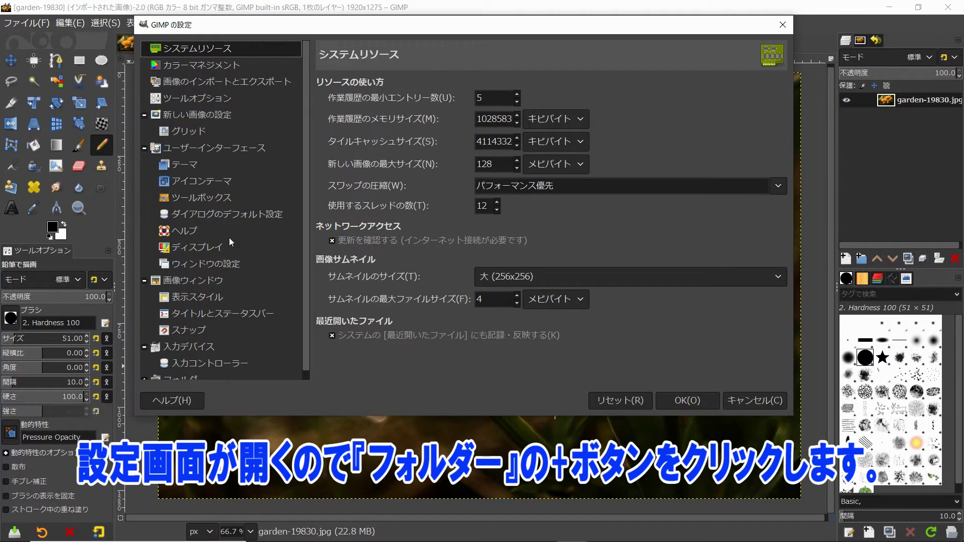
Expand フォルダー in the preferences tree to list Brushes, Patterns, Fonts and others
scroll(304, 186, "down", 1)
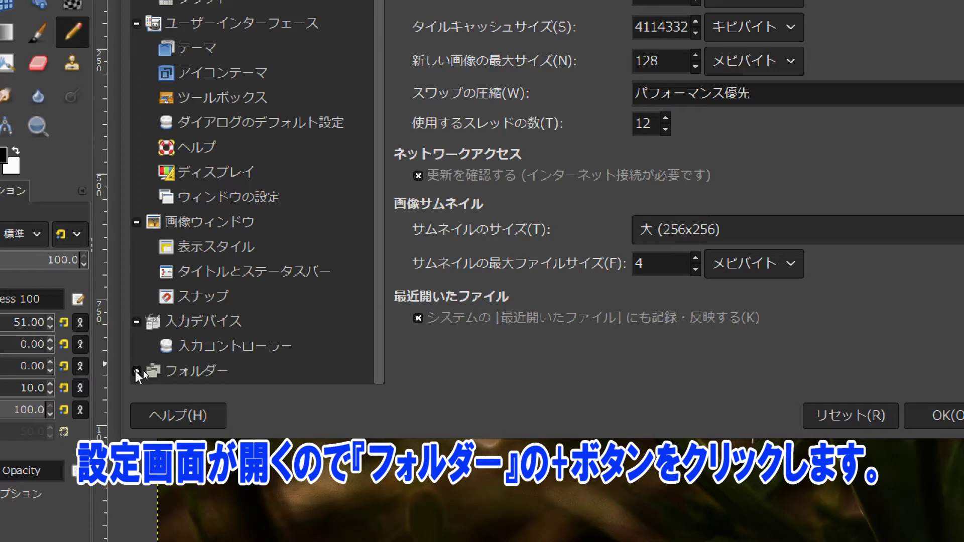
left_click(137, 372)
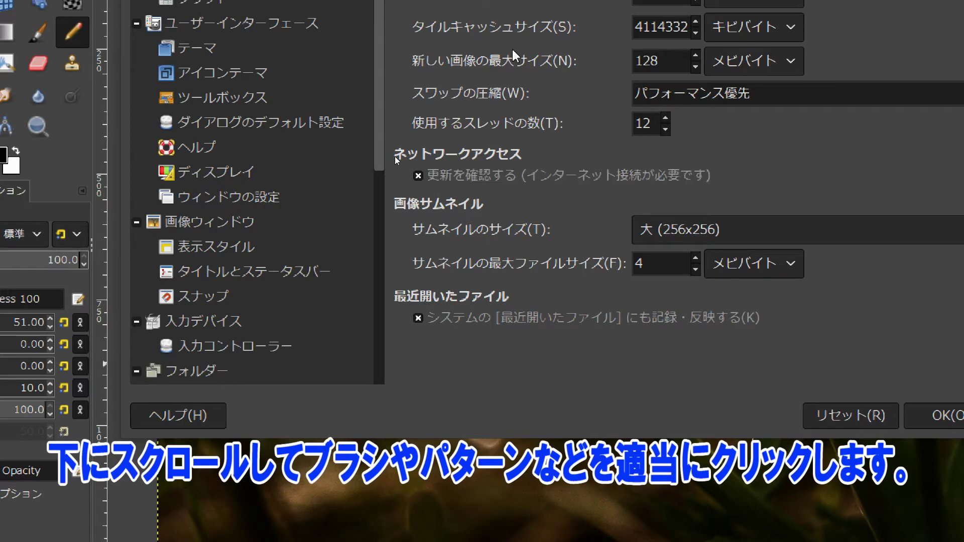
left_click_drag(380, 98, 383, 228)
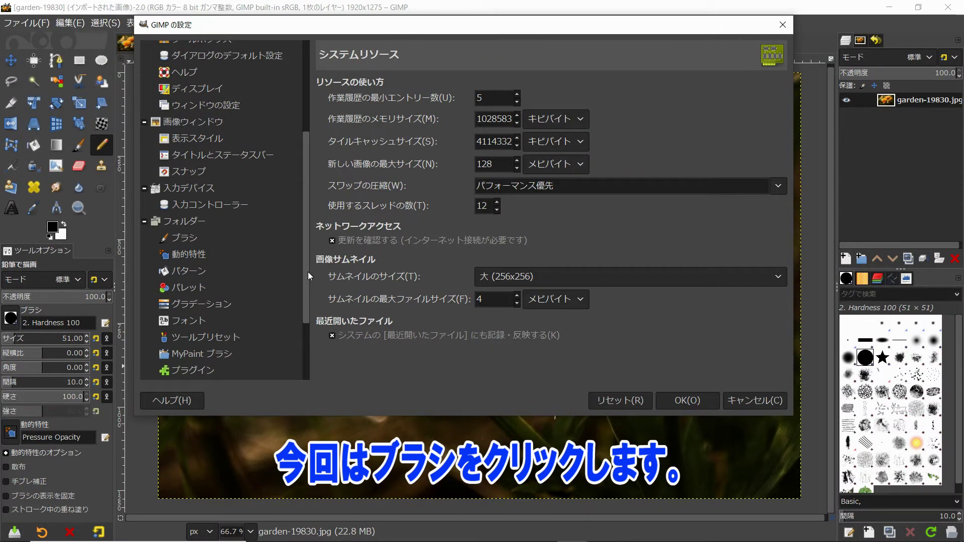
Show the ブラシ folder settings and select the user's AppData brushes folder, confirming it exists
left_click(185, 239)
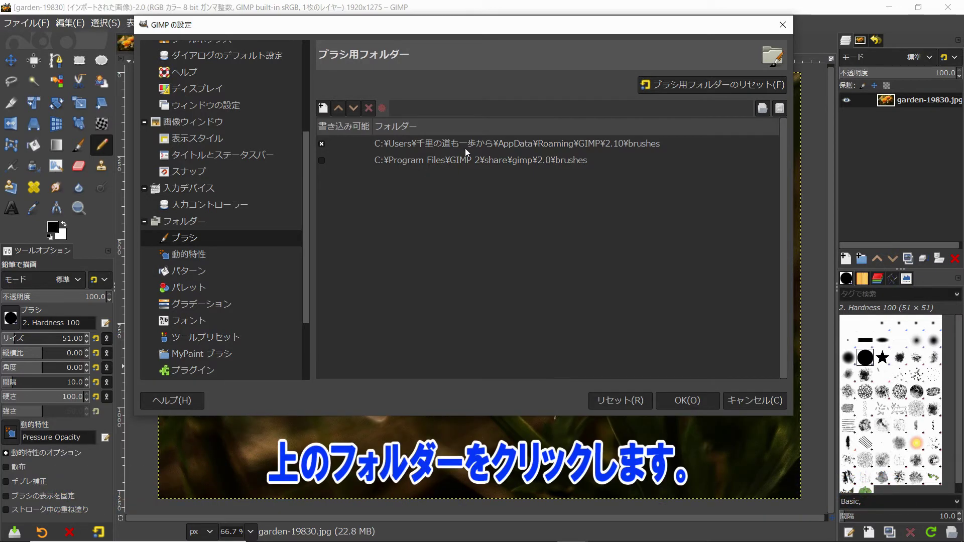
left_click(465, 149)
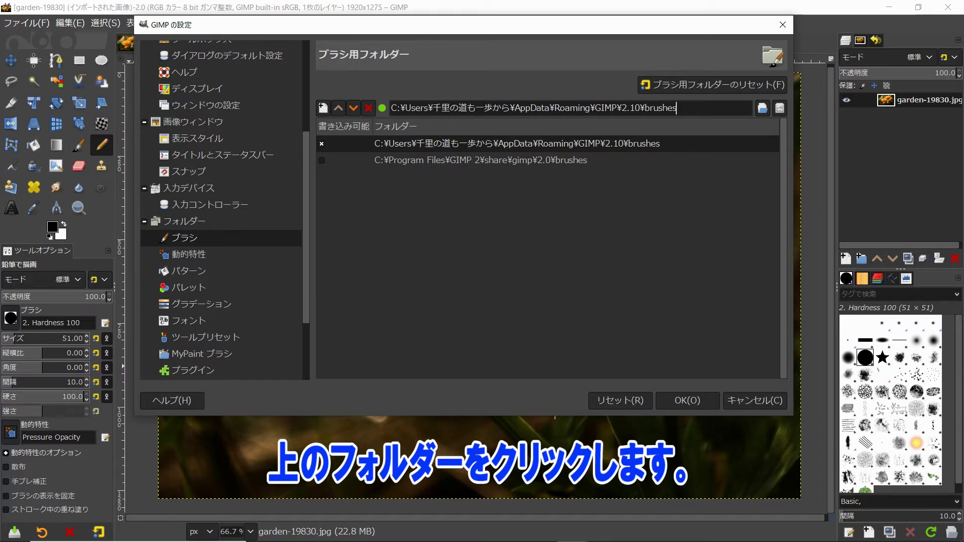
left_click_drag(676, 107, 391, 109)
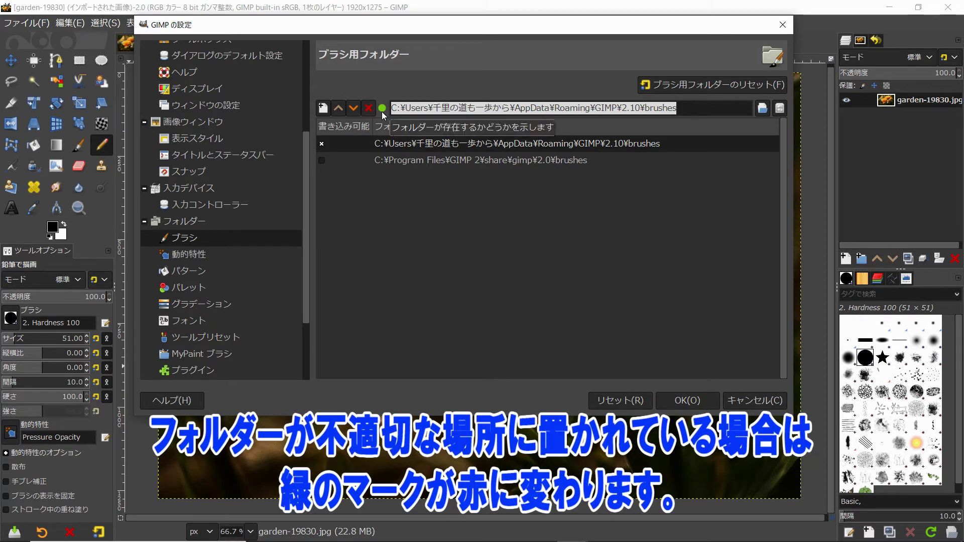
left_click(382, 111)
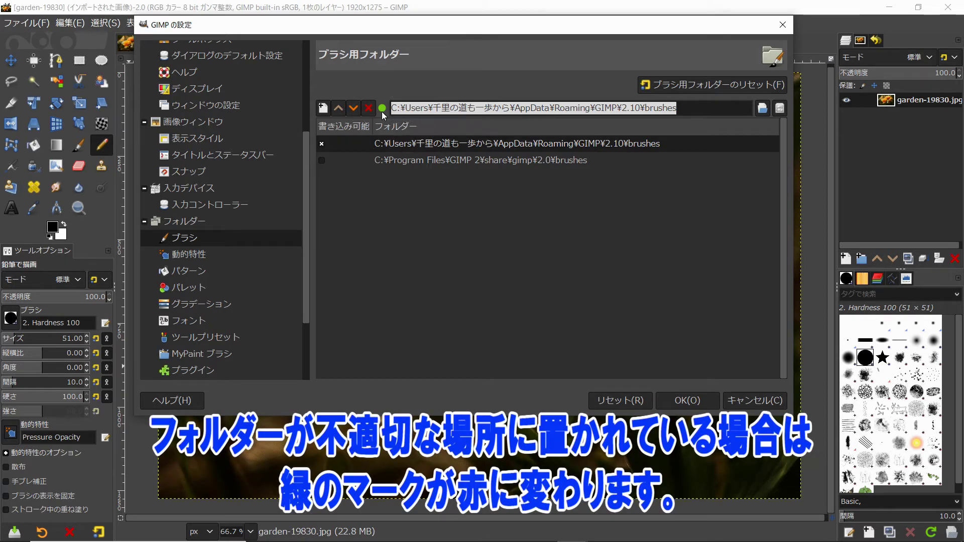
left_click(382, 111)
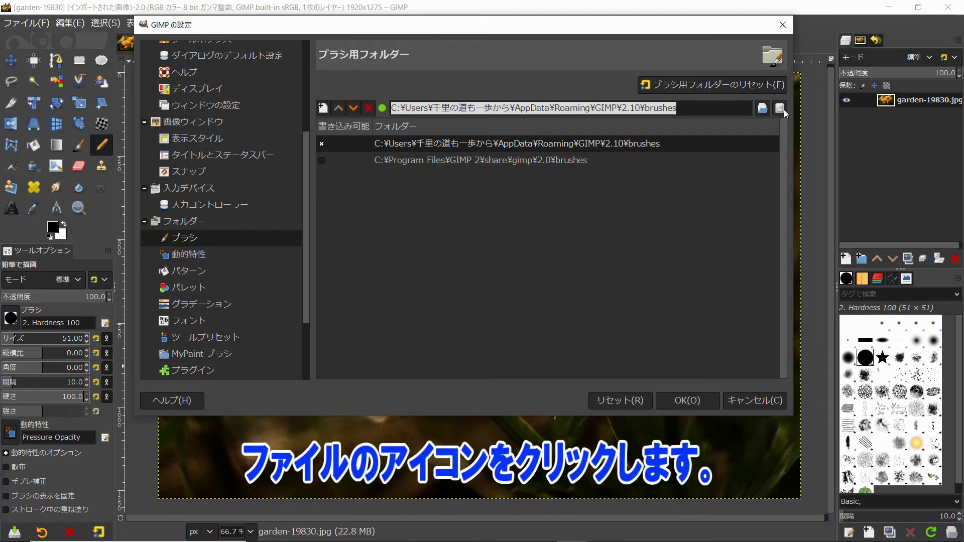
Open the selected brushes folder in File Explorer, showing the GIMP 2.10 folder
left_click(784, 109)
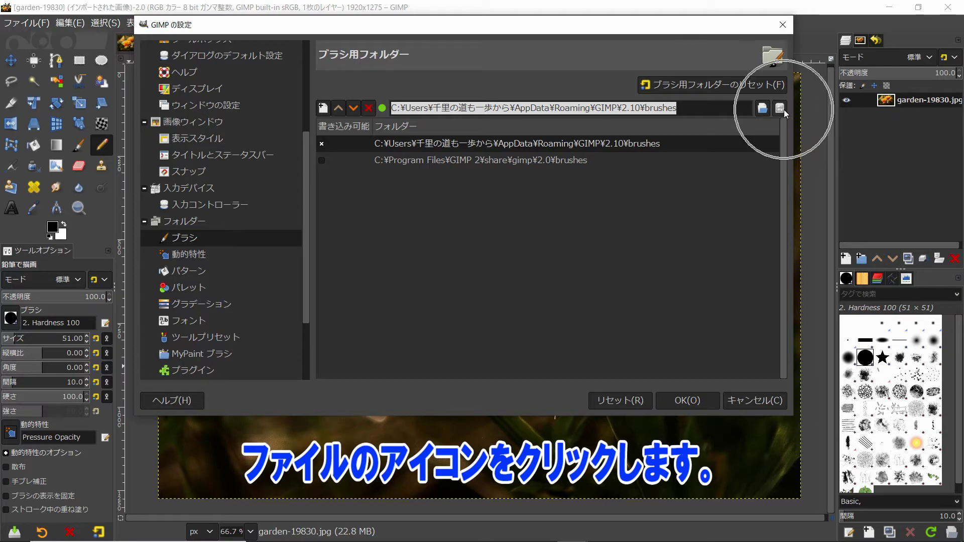